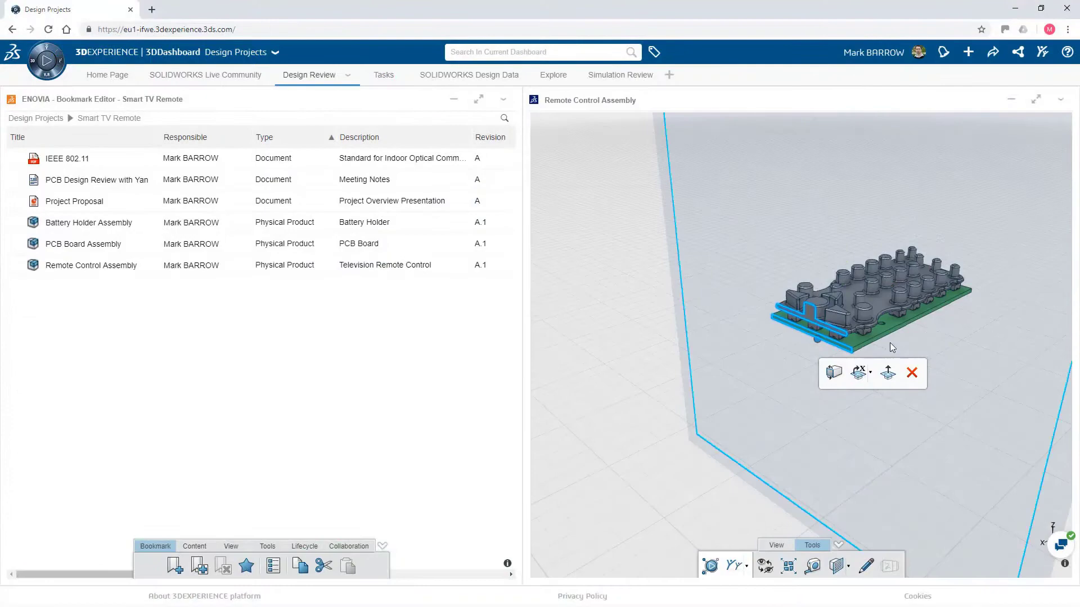
# Assign the chosen colleague to the task and bring up the Roles & Apps list.
pyautogui.click(859, 373)
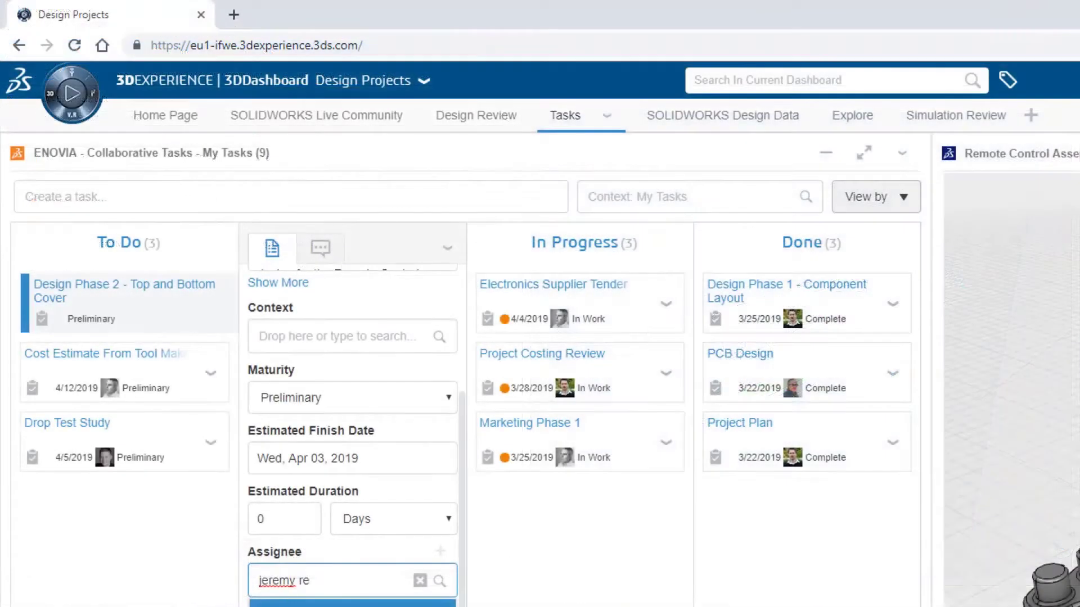
pyautogui.press('Return')
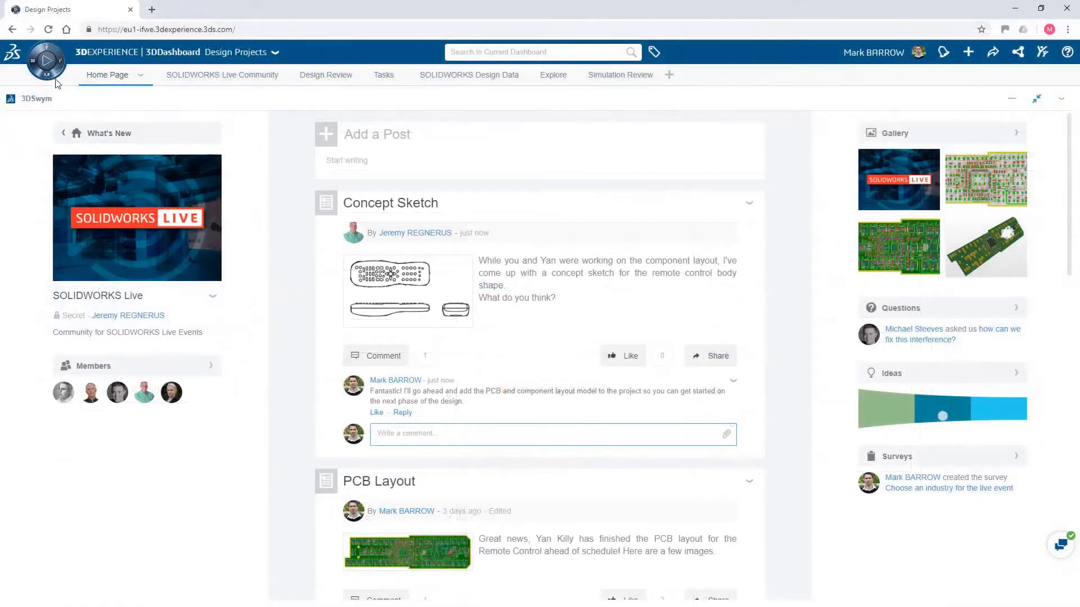
pyautogui.click(36, 60)
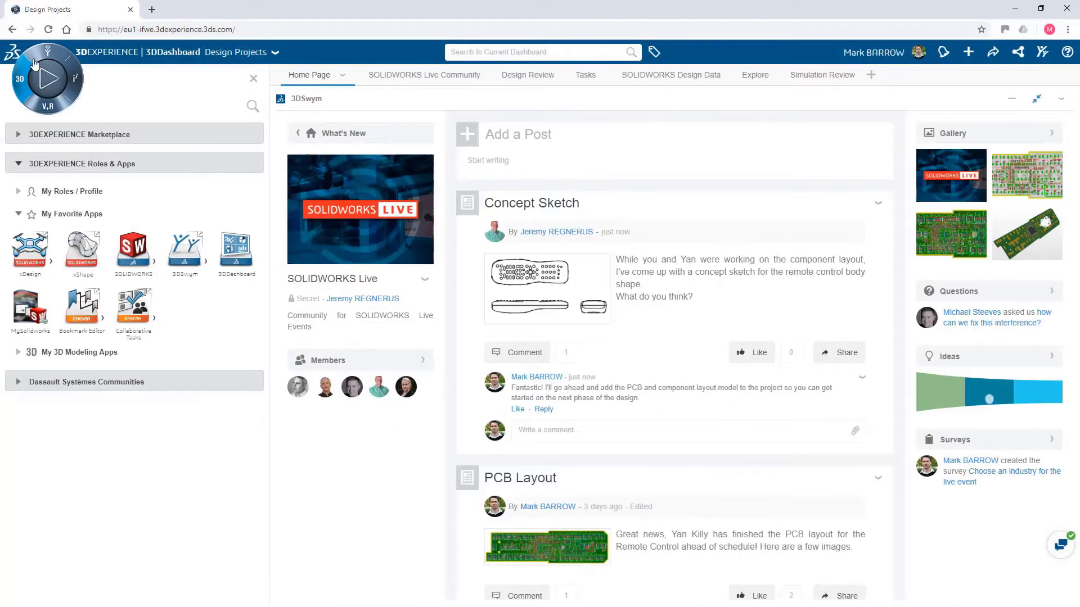
# Launch SOLIDWORKS and save Remote Control Assembly with all its component files to 3DEXPERIENCE.
pyautogui.click(125, 257)
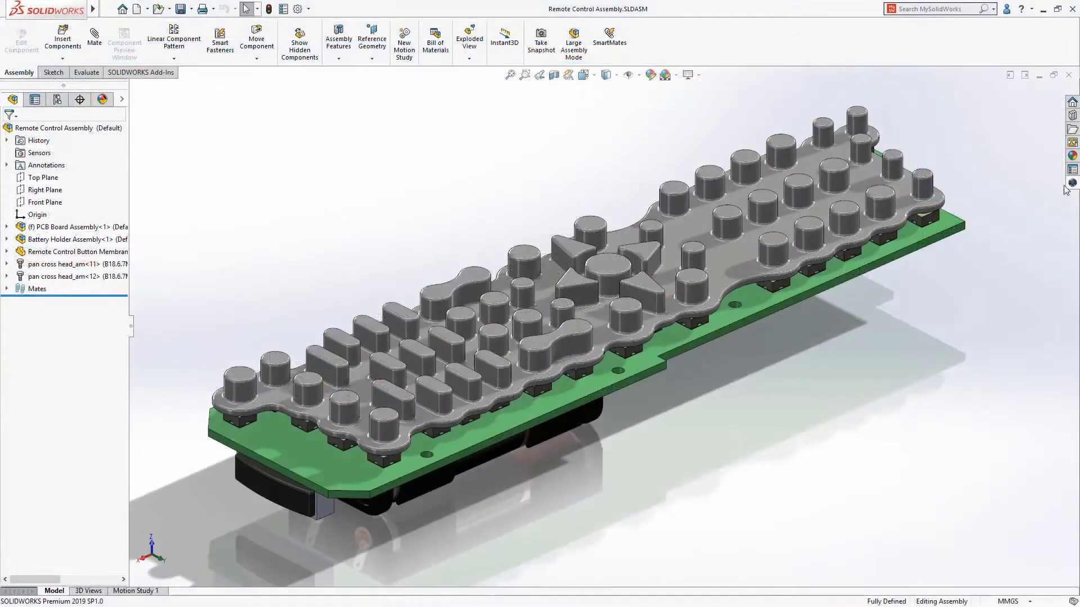
pyautogui.click(1070, 184)
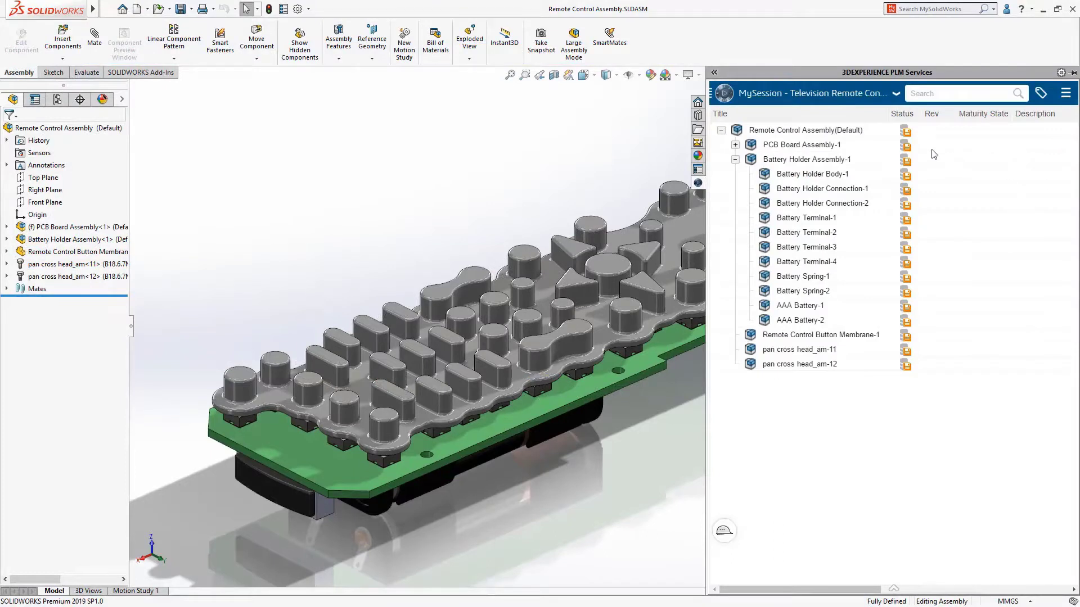
pyautogui.rightClick(838, 132)
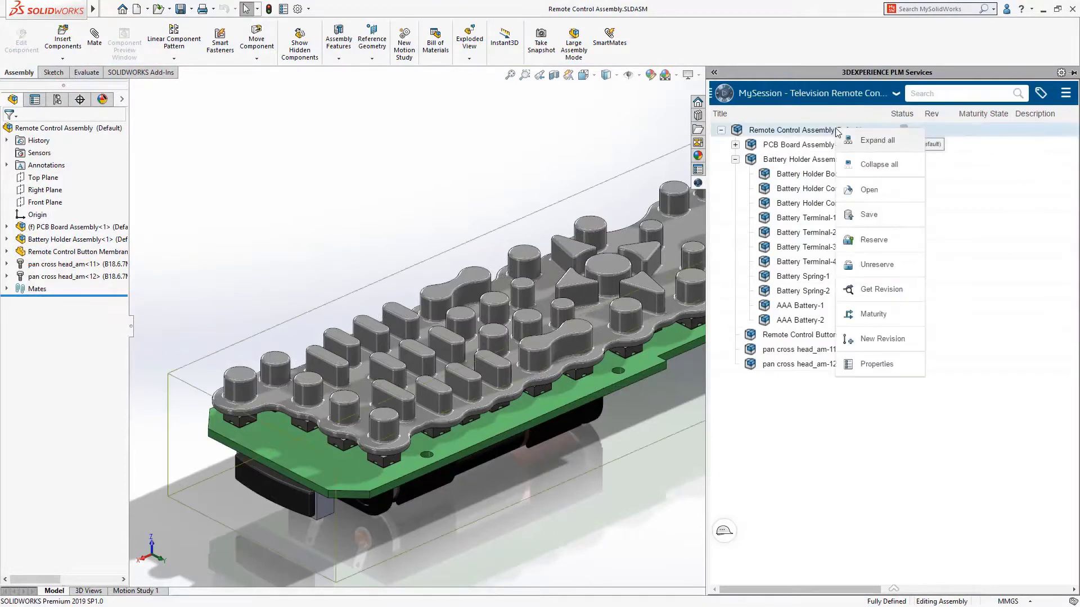
pyautogui.click(866, 215)
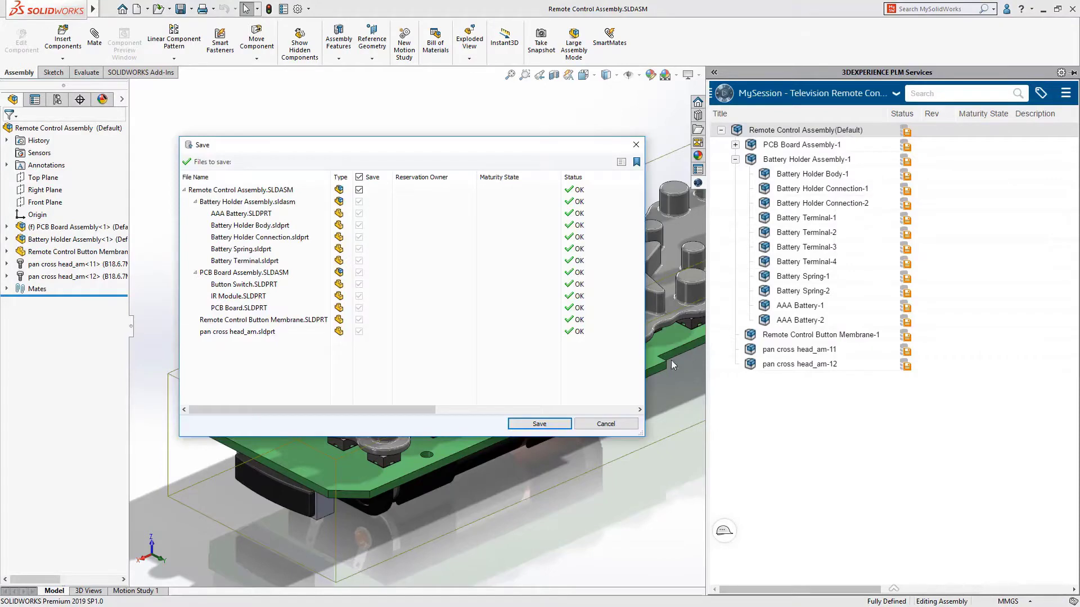
pyautogui.click(539, 424)
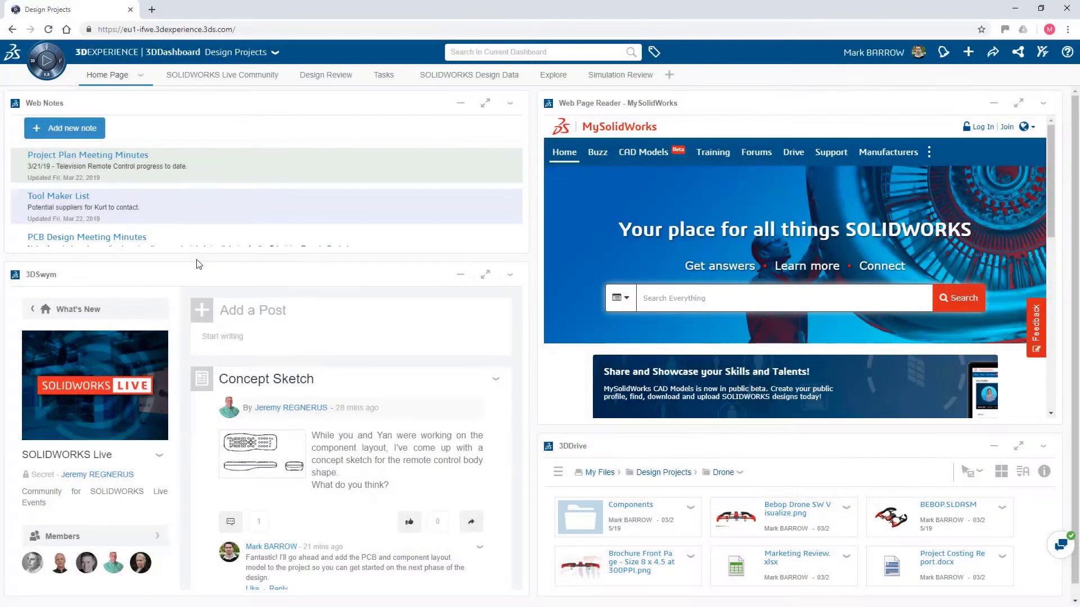
# Go to the Design Review page and open the Smart TV Remote folder.
pyautogui.click(338, 77)
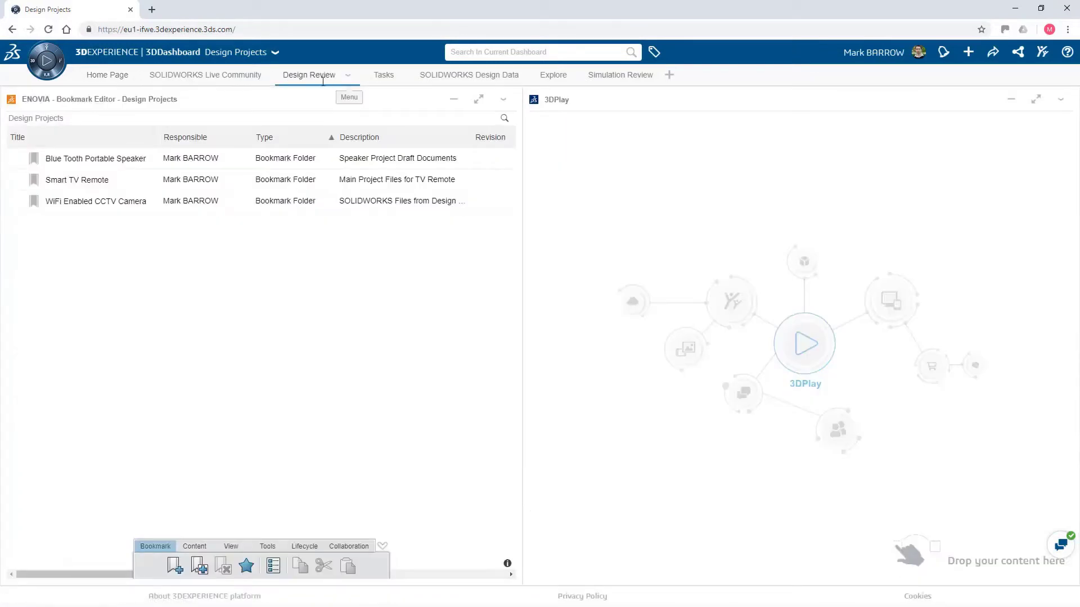
pyautogui.doubleClick(93, 183)
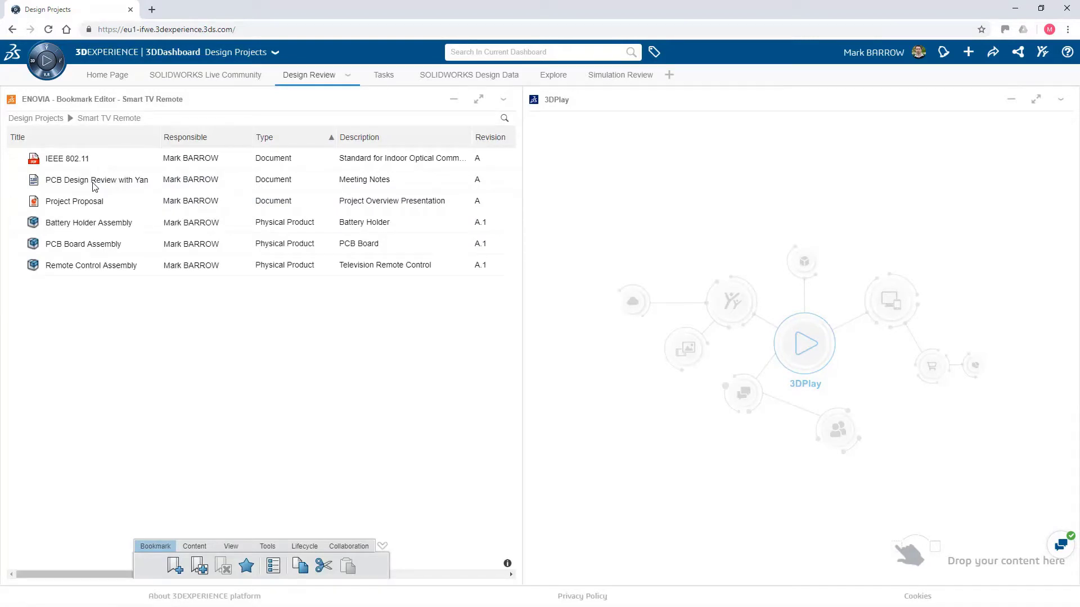
# Load Remote Control Assembly into 3DPlay and cut a section through it.
pyautogui.click(94, 267)
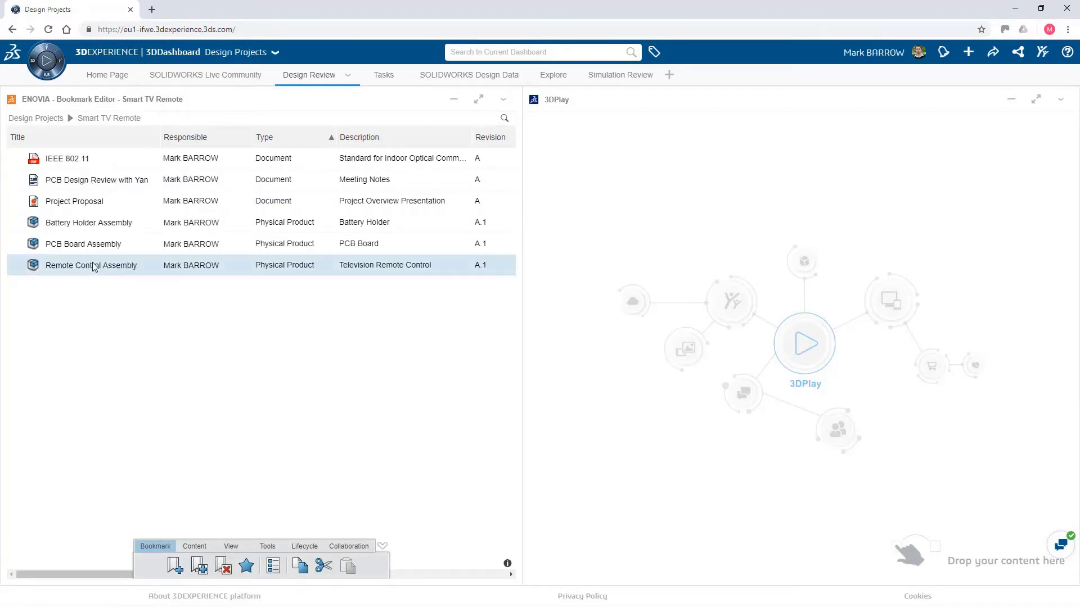
pyautogui.moveTo(94, 267); pyautogui.dragTo(628, 333)
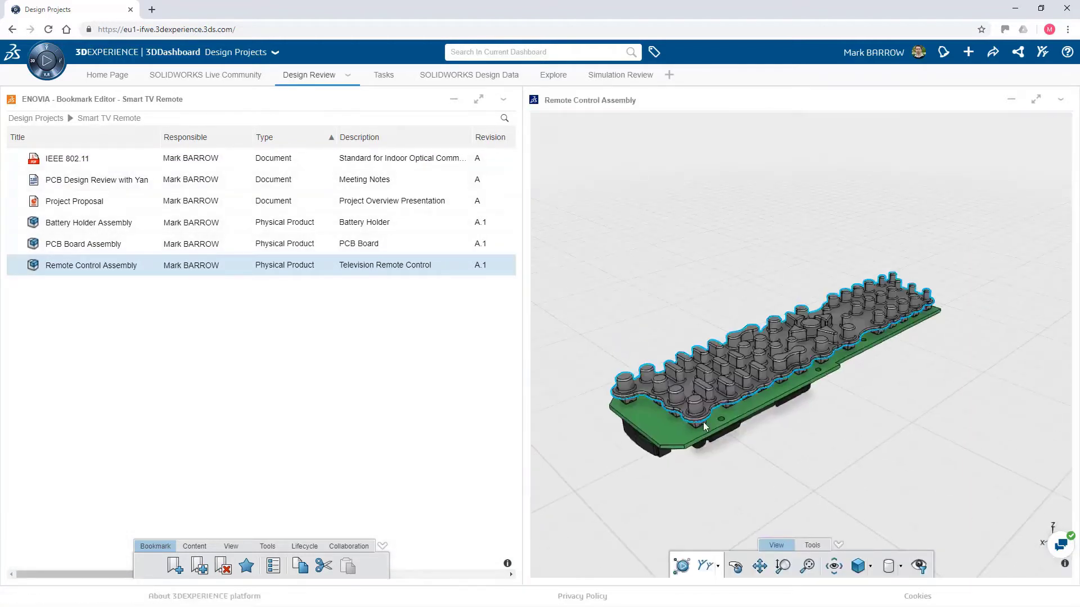
pyautogui.click(811, 545)
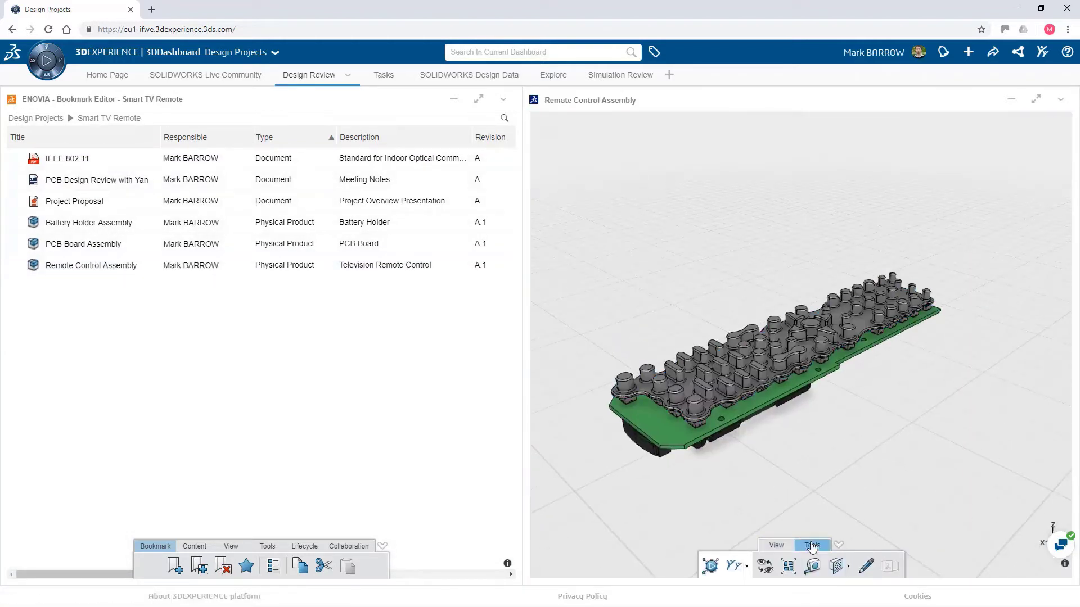
pyautogui.click(836, 566)
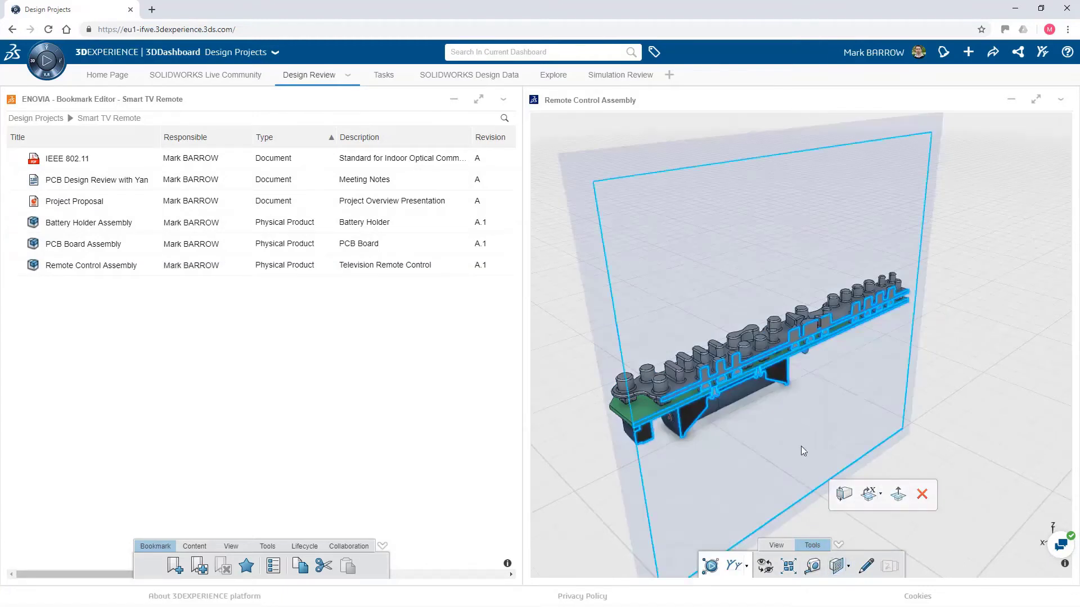
pyautogui.moveTo(787, 418)
pyautogui.mouseDown()
pyautogui.moveTo(822, 429)
pyautogui.moveTo(807, 427)
pyautogui.mouseUp()
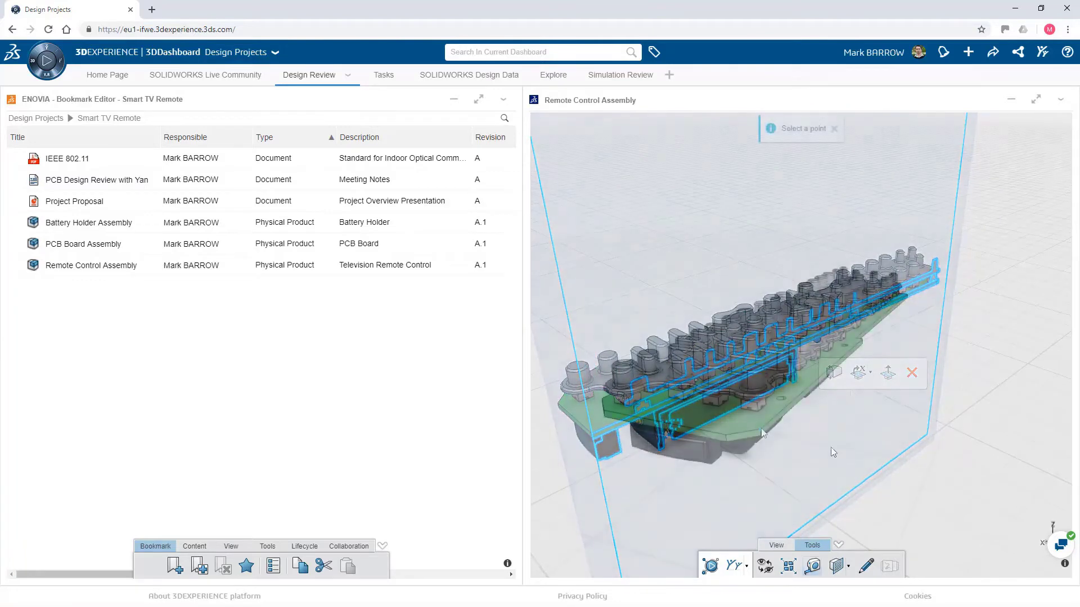
# Measure a distance on the sectioned model and share a screenshot to 3DSwym.
pyautogui.click(765, 438)
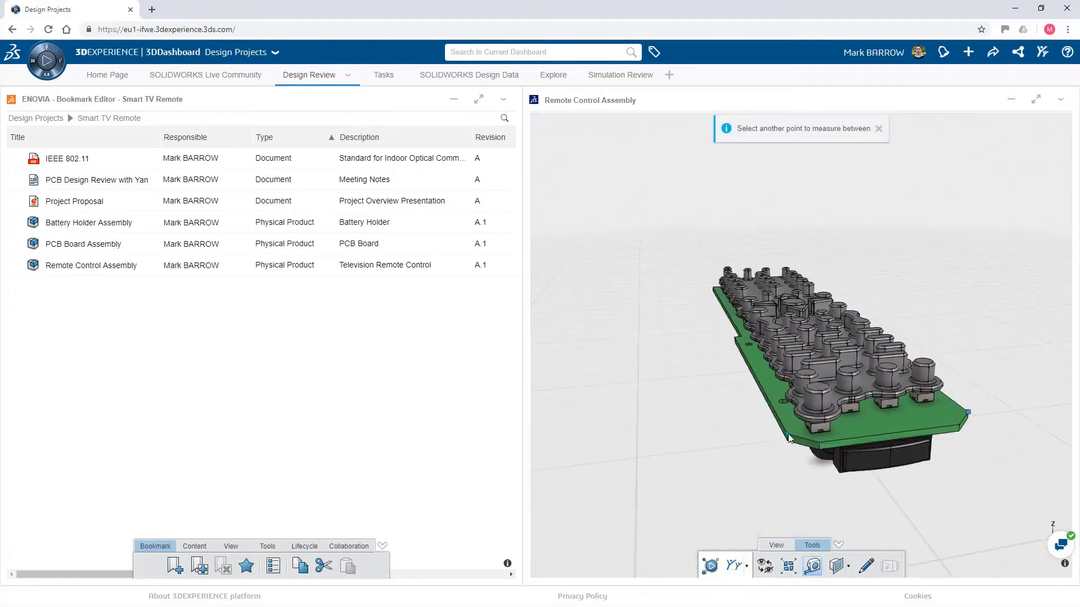
pyautogui.click(742, 349)
pyautogui.moveTo(873, 394); pyautogui.dragTo(760, 547)
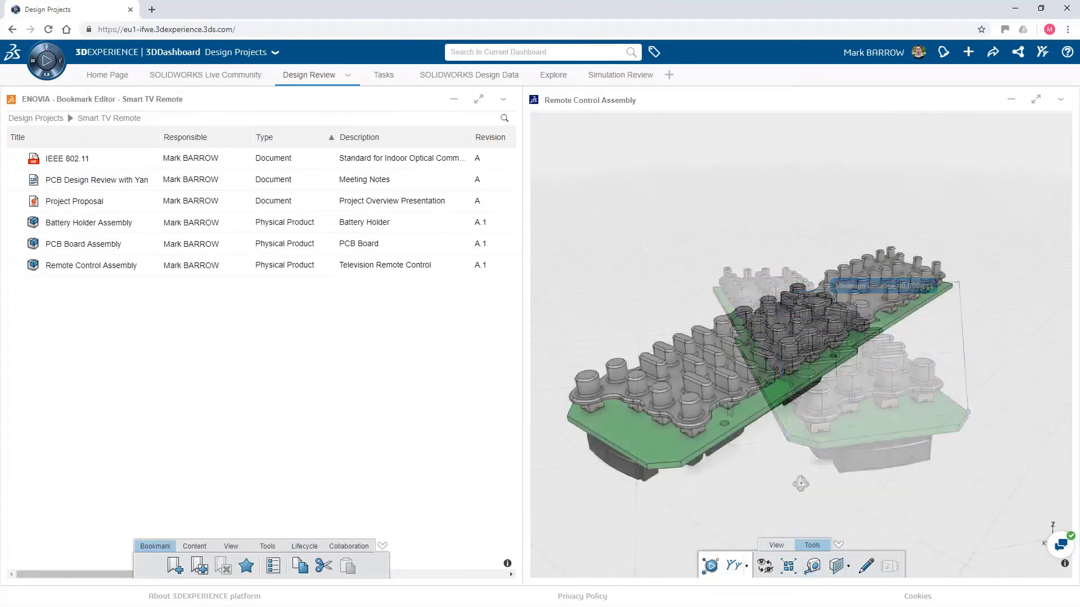
pyautogui.click(747, 567)
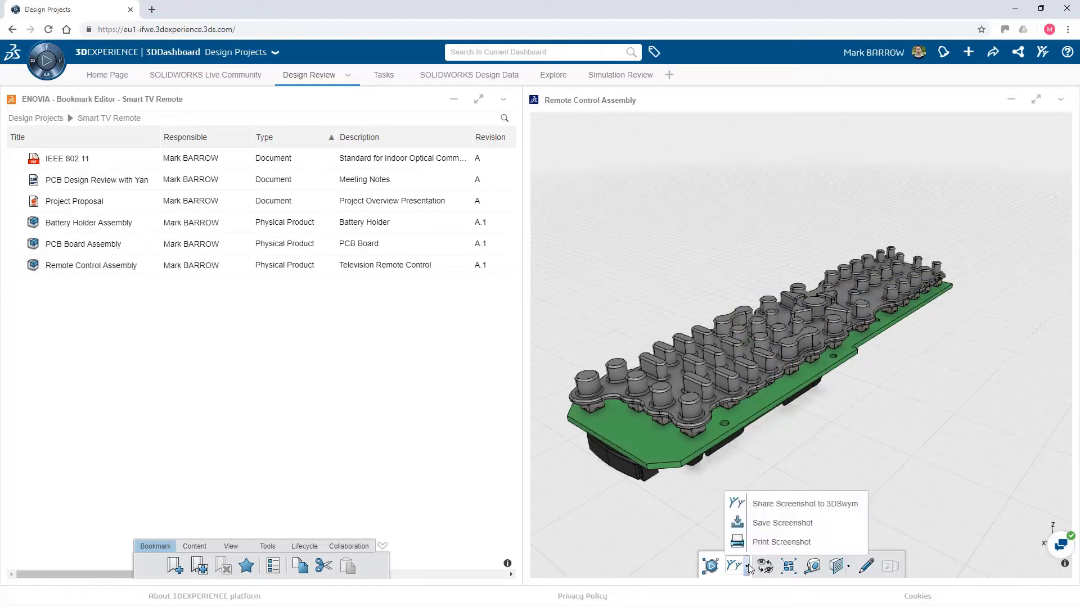
pyautogui.click(766, 509)
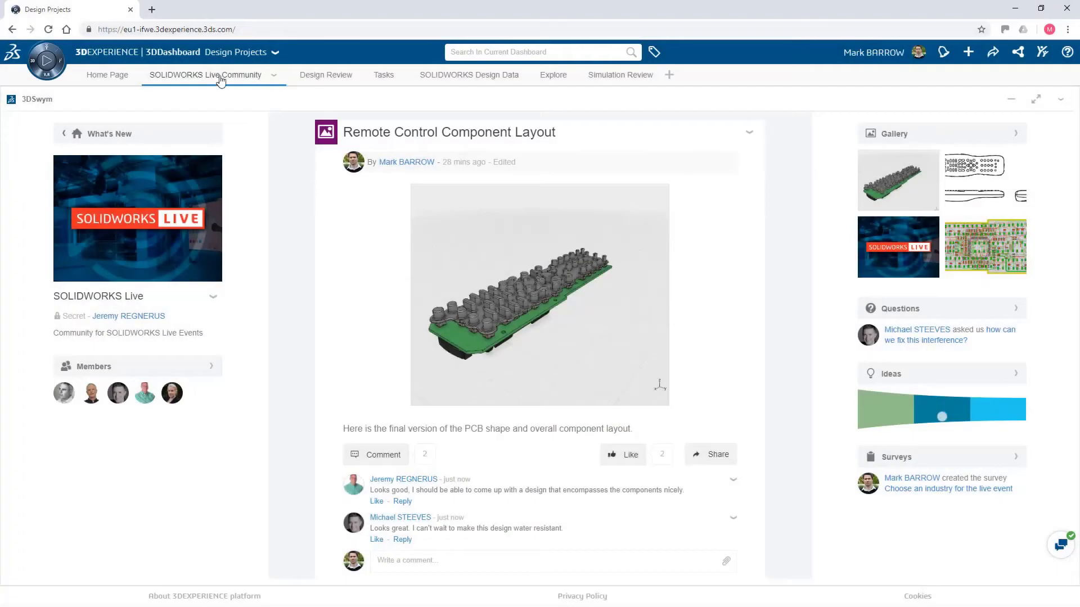
# Move 'Design Phase 1 - Component Layout' from In Progress to the Done column.
pyautogui.click(383, 76)
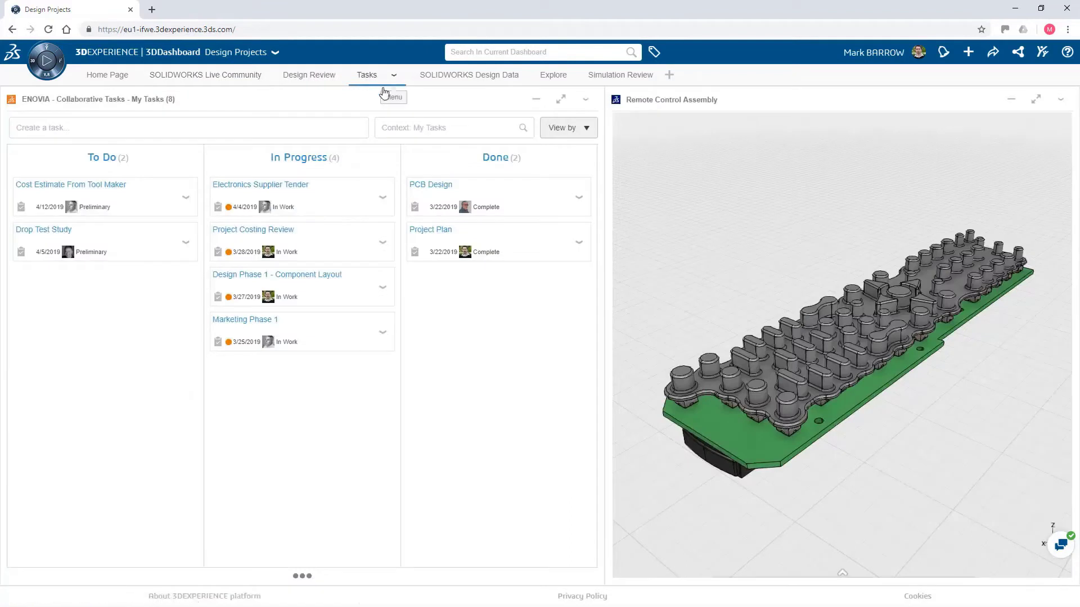
pyautogui.click(340, 288)
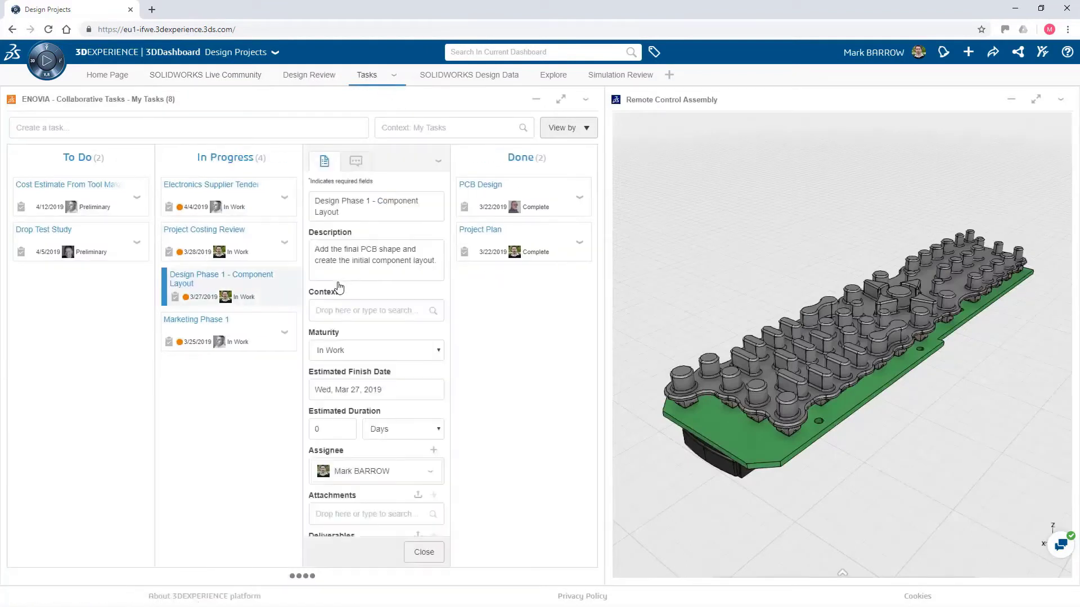
pyautogui.click(422, 552)
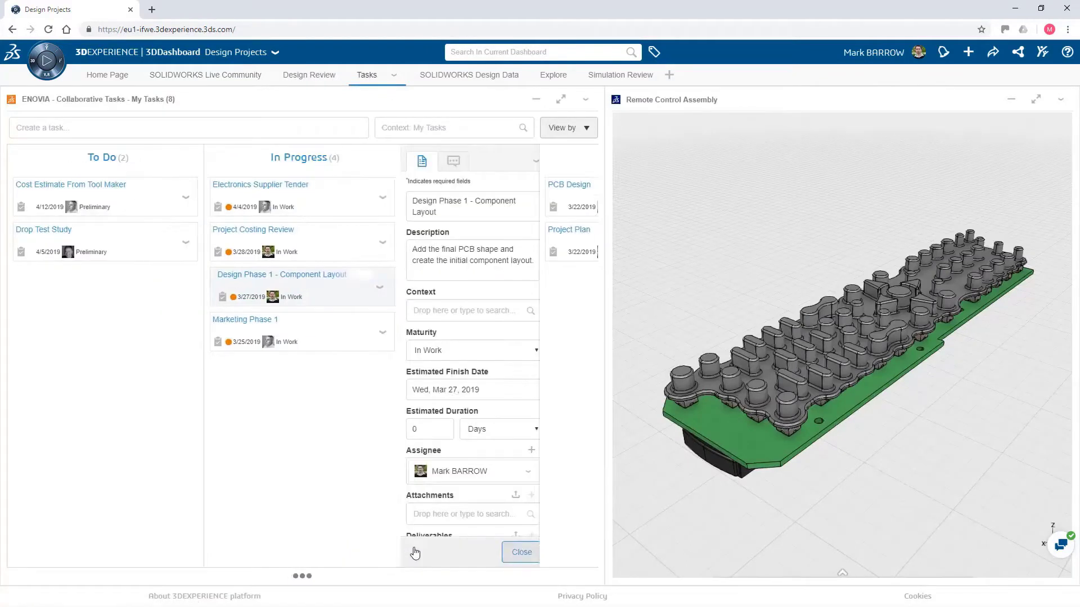
pyautogui.moveTo(336, 288); pyautogui.dragTo(506, 197)
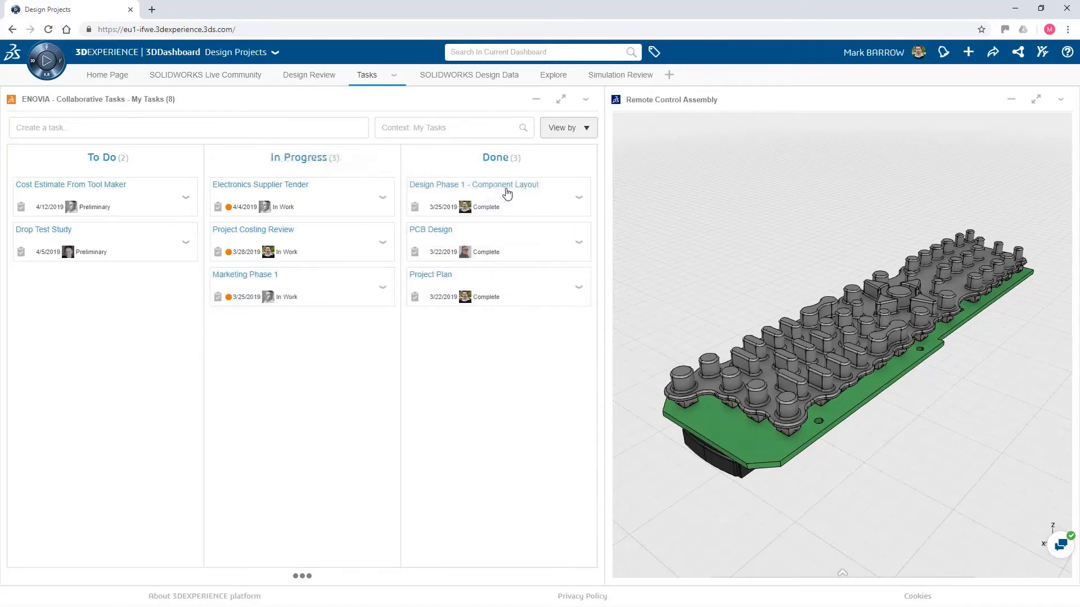
# Create task 'Design Phase 2 - Top and Bottom Cover' with estimated finish date Apr 03, 2019.
pyautogui.click(62, 126)
pyautogui.write('Design Phase 2 - ')
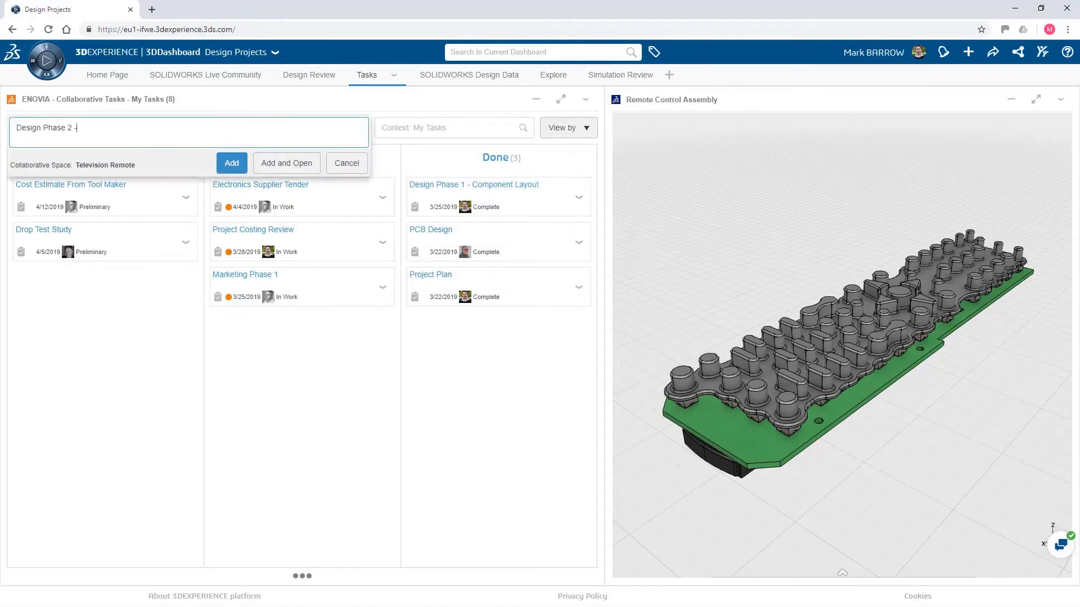
pyautogui.write('Top and Bottom Cover')
pyautogui.click(273, 164)
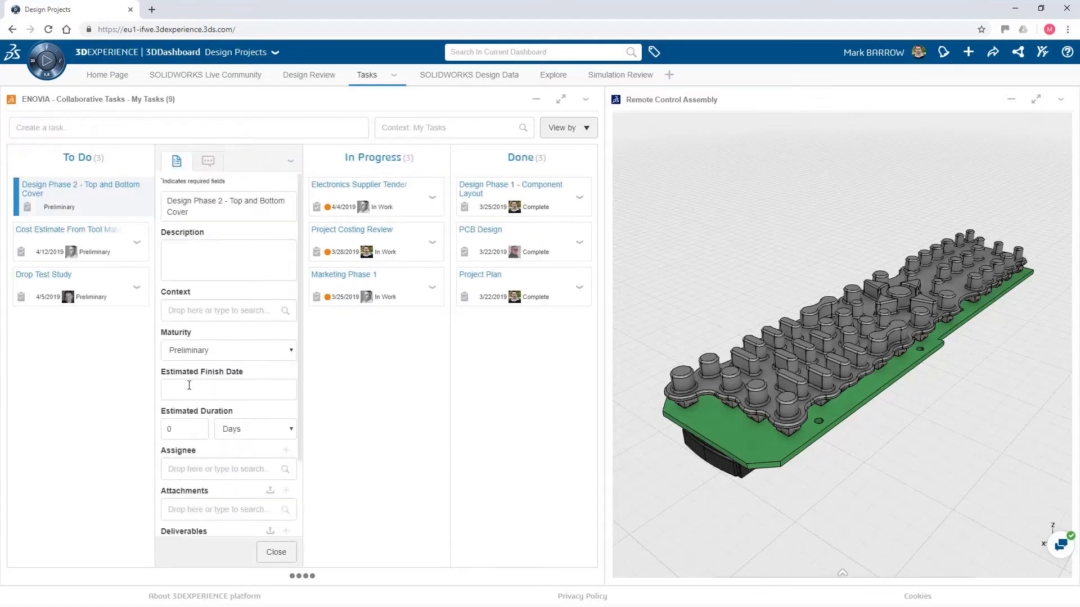
pyautogui.click(189, 386)
pyautogui.click(286, 416)
pyautogui.click(233, 446)
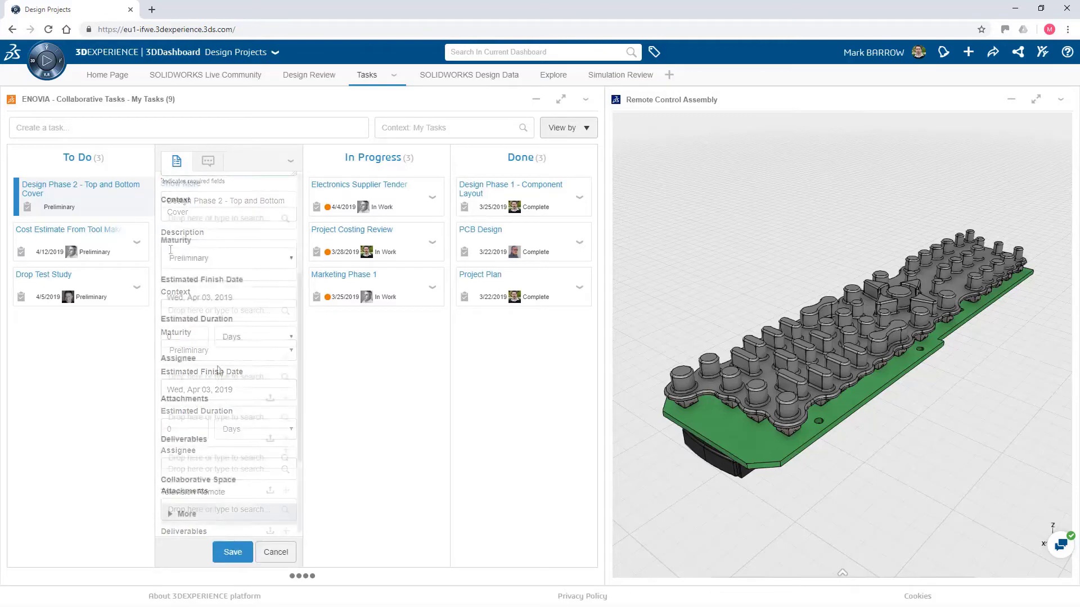
# Assign the task to the suggested colleague, attach Remote Control Assembly, and save it.
pyautogui.click(183, 378)
pyautogui.write('jeremy re')
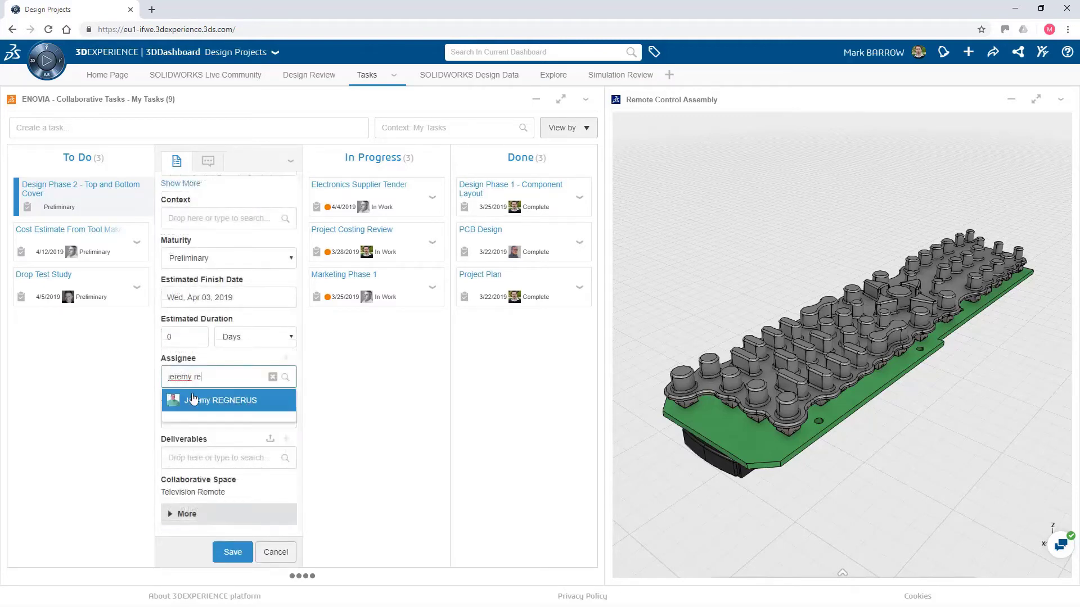
pyautogui.click(196, 400)
pyautogui.click(192, 419)
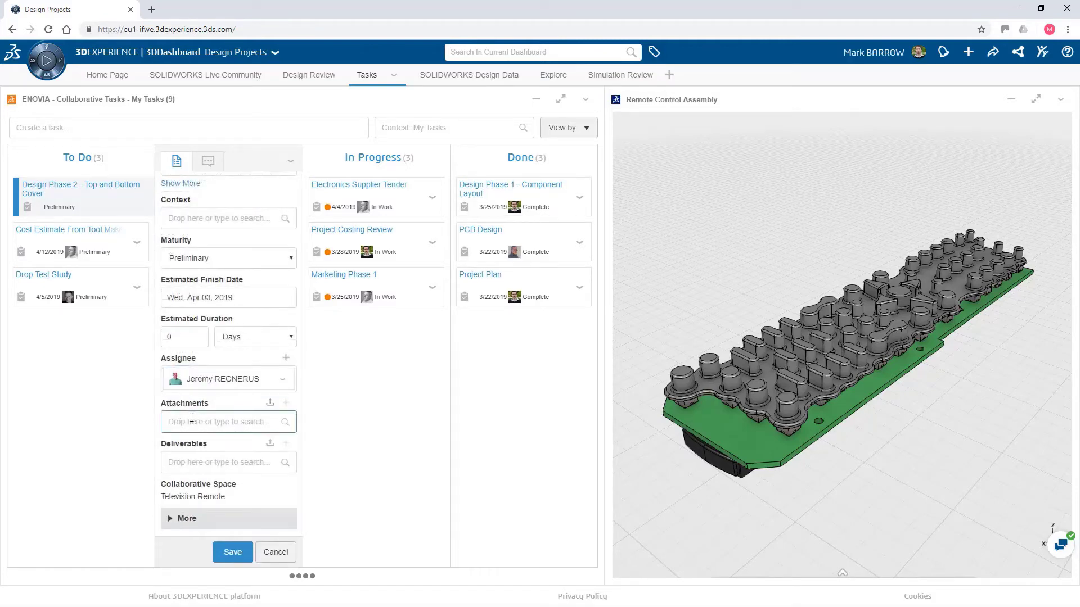
pyautogui.write('Remote Control Asse')
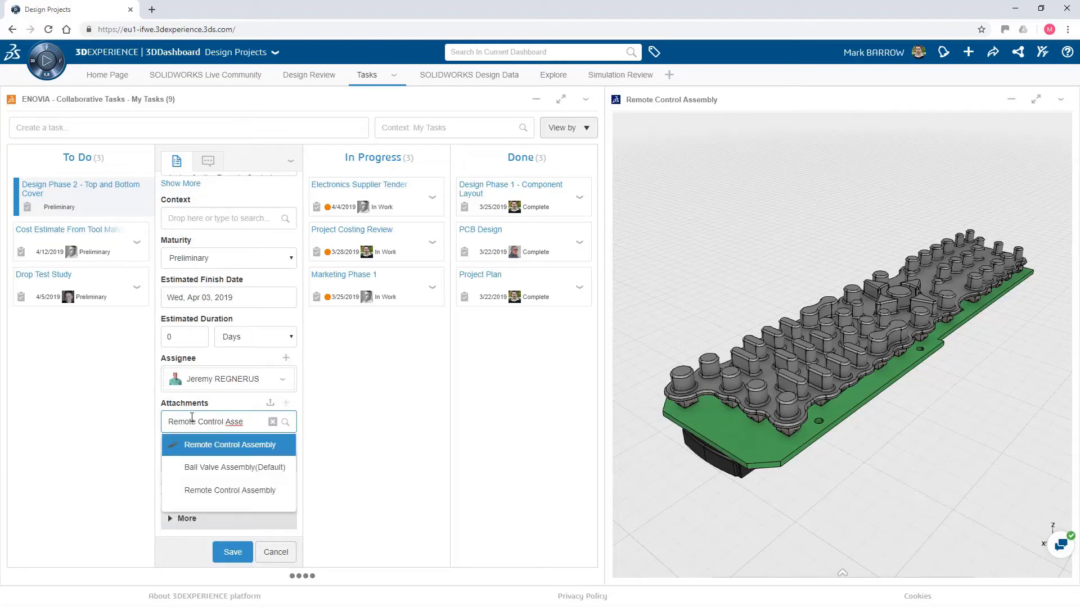
pyautogui.click(204, 445)
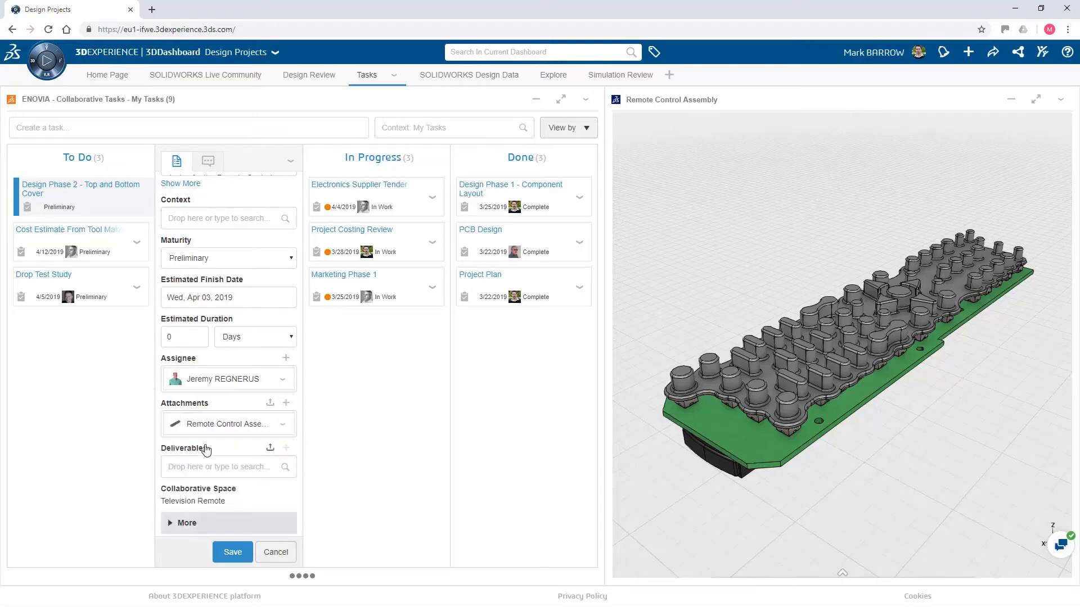
pyautogui.click(231, 552)
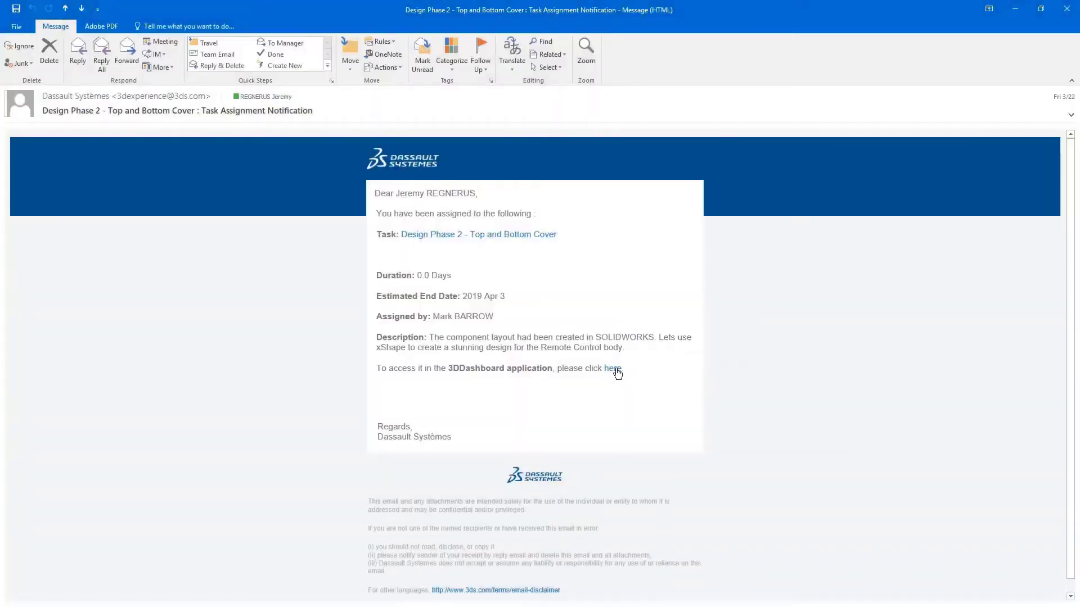
# Follow the 'here' link in the assignment email to open the Design Phase 2 task.
pyautogui.click(613, 369)
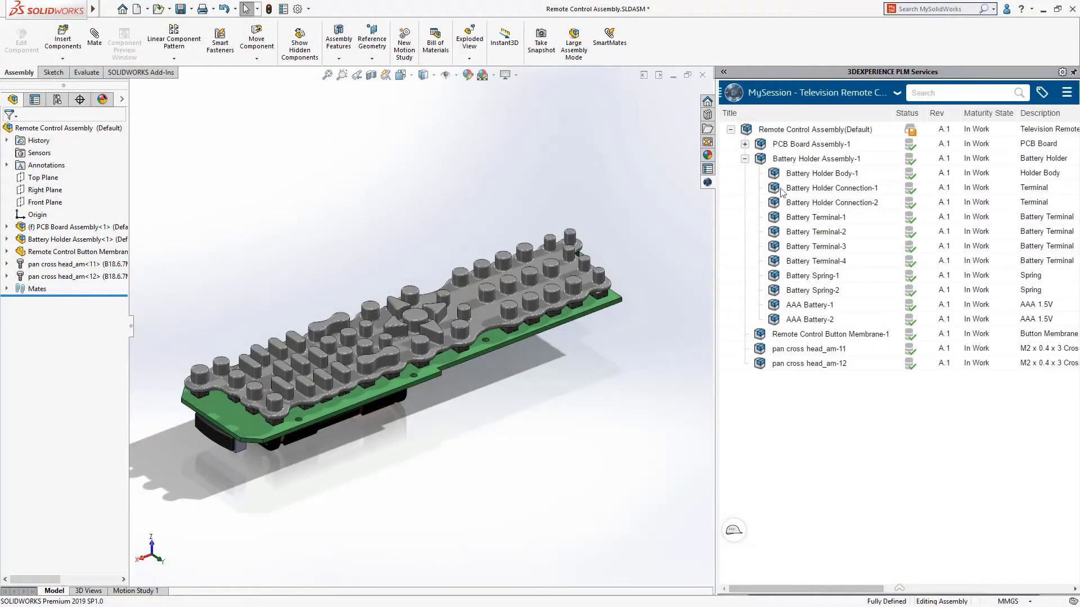
# Get the latest revision of Remote Control Assembly(Default) from the MySession tree.
pyautogui.click(802, 130)
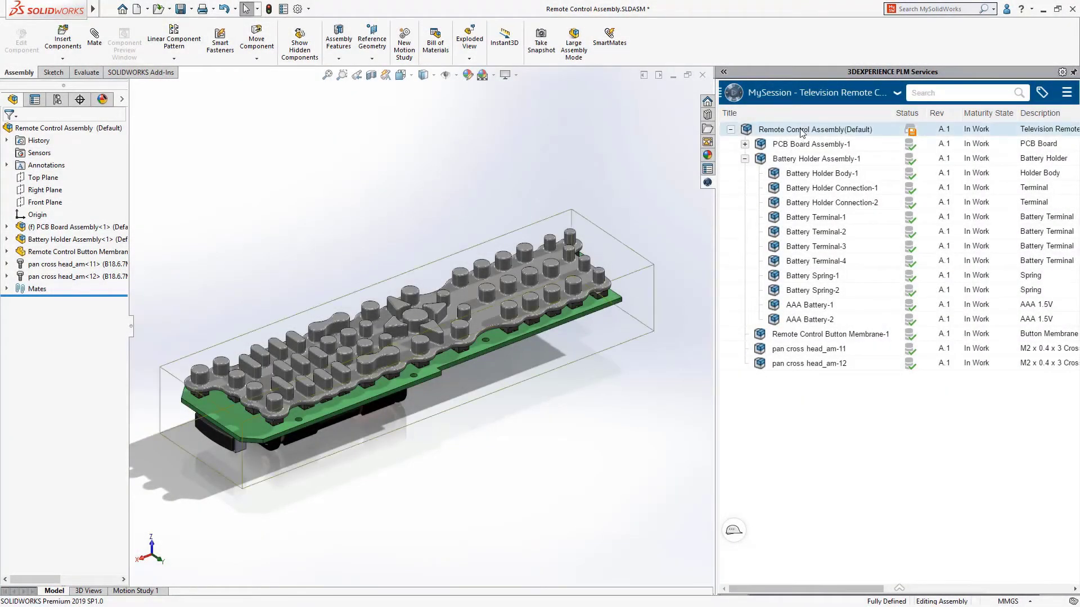
pyautogui.rightClick(803, 133)
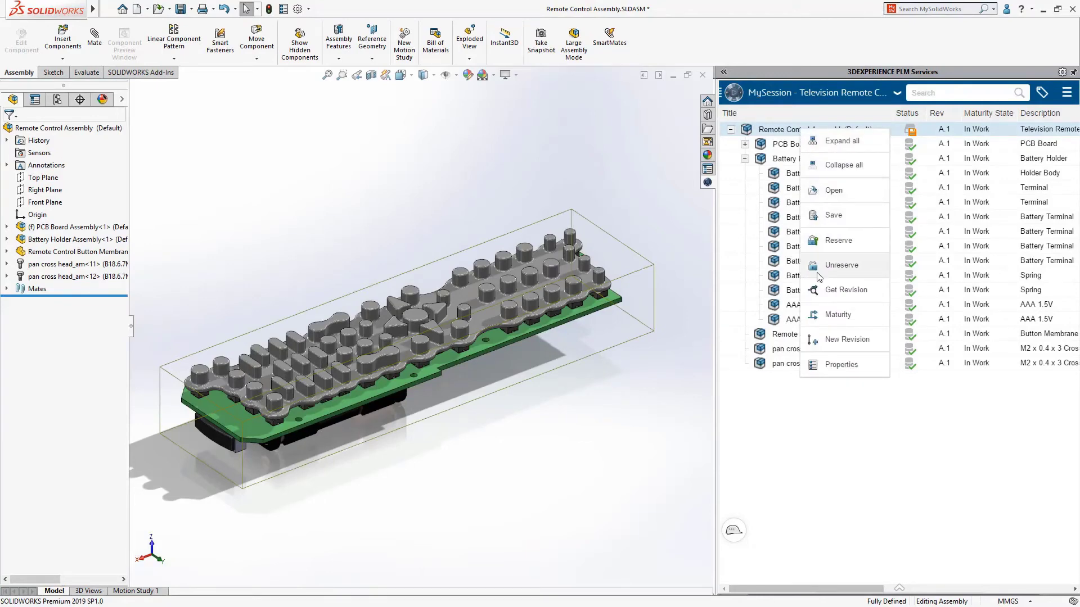
pyautogui.click(816, 294)
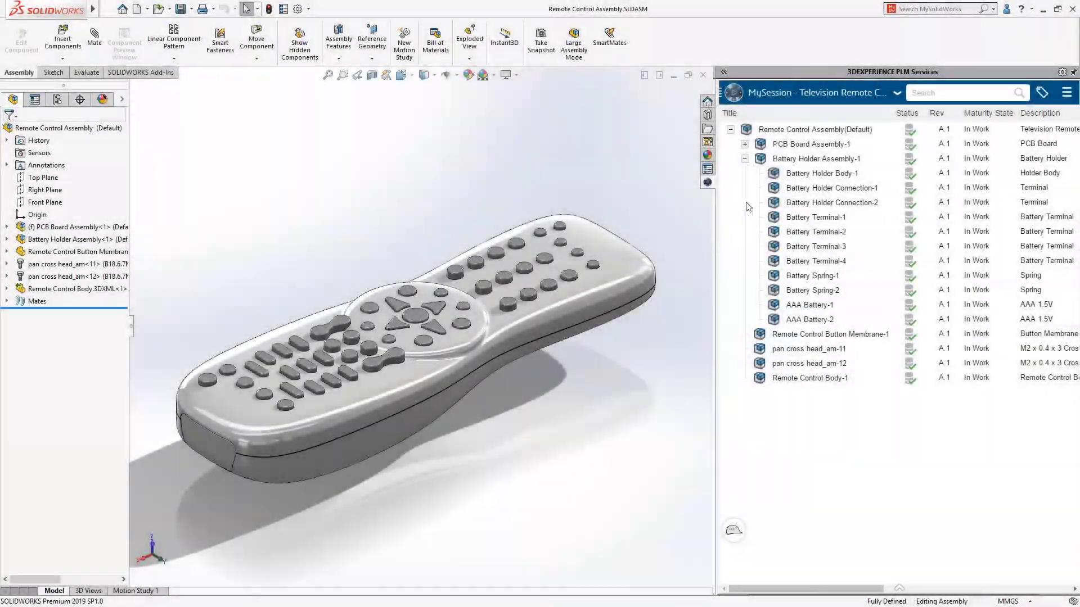
# Set the Remote Control Assembly's maturity to Released.
pyautogui.rightClick(804, 132)
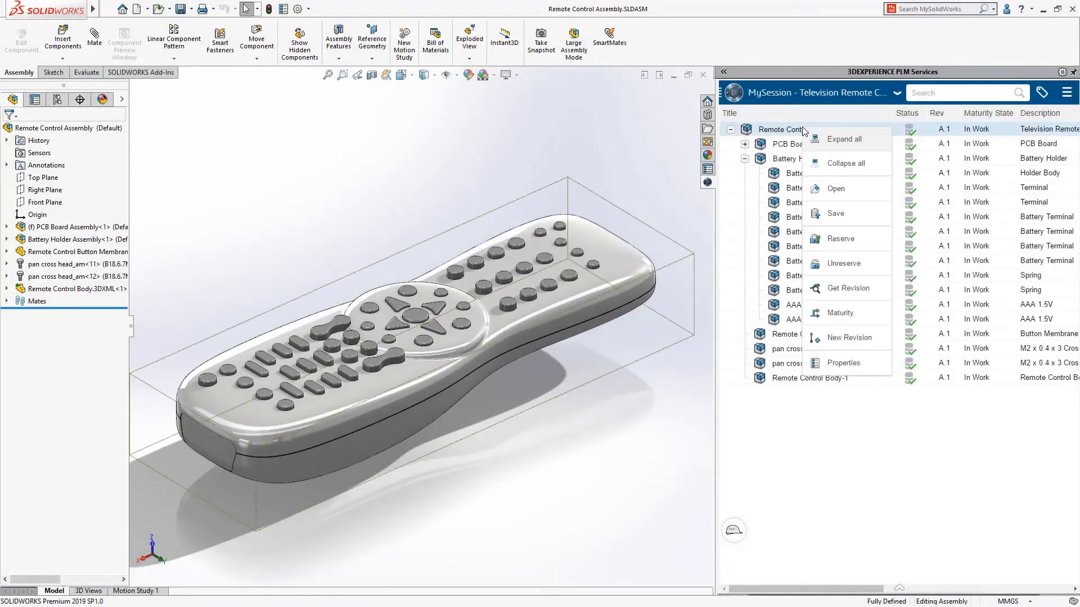
pyautogui.click(834, 318)
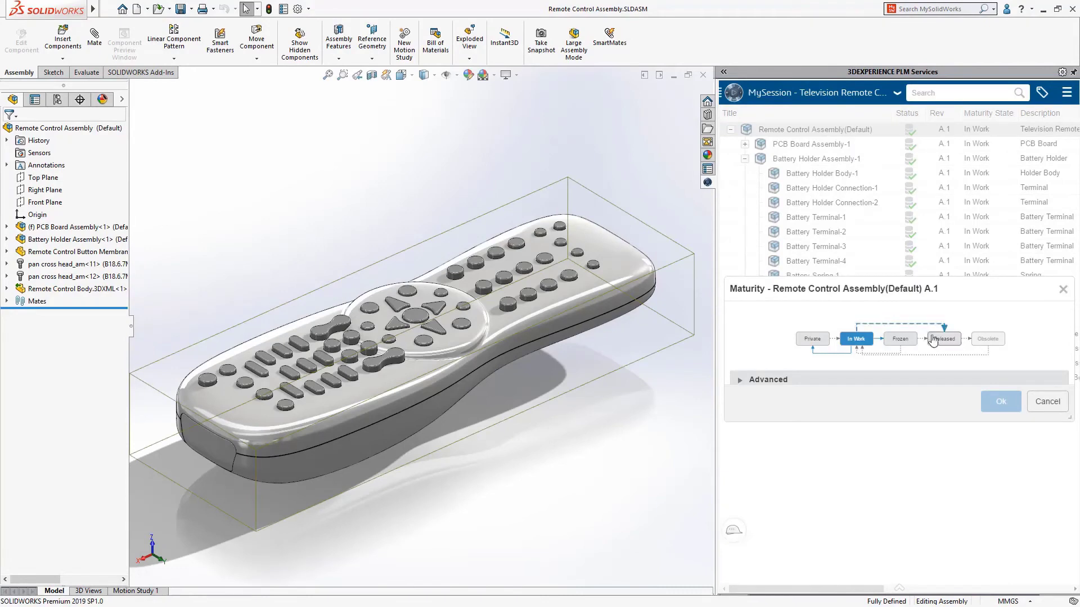
pyautogui.click(941, 340)
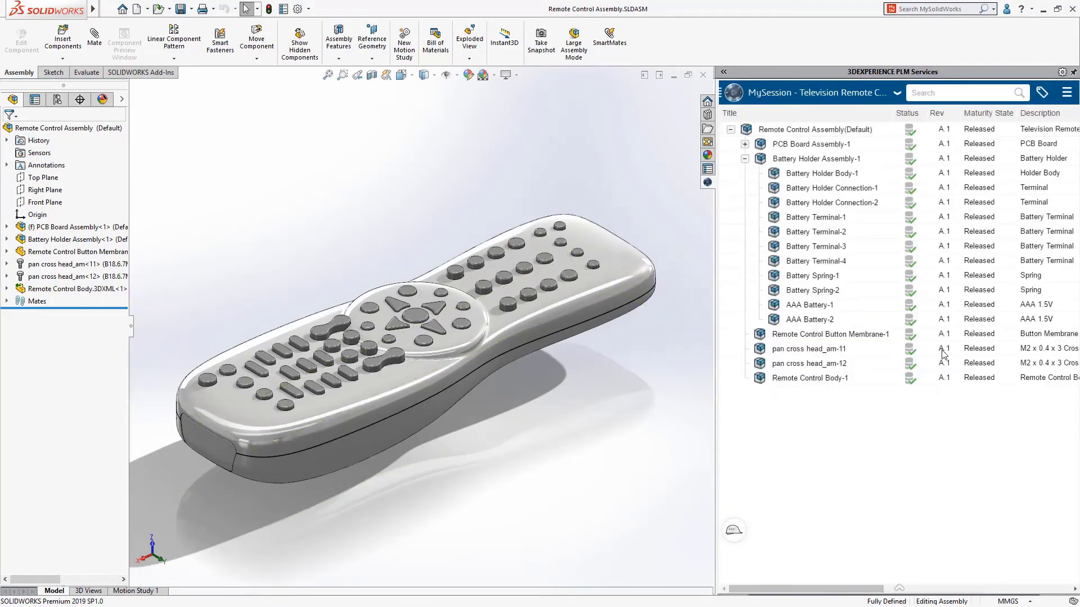
# Move 'Release Design for Manufacture' to Done in Collaborative Tasks, then return to MySession.
pyautogui.click(896, 93)
pyautogui.click(842, 143)
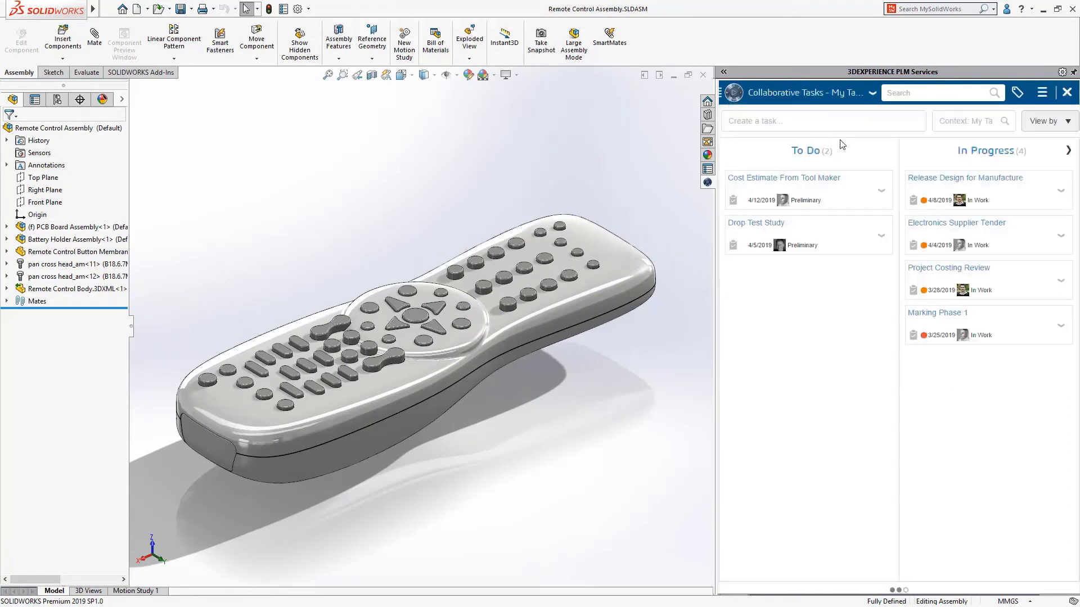
pyautogui.click(1068, 153)
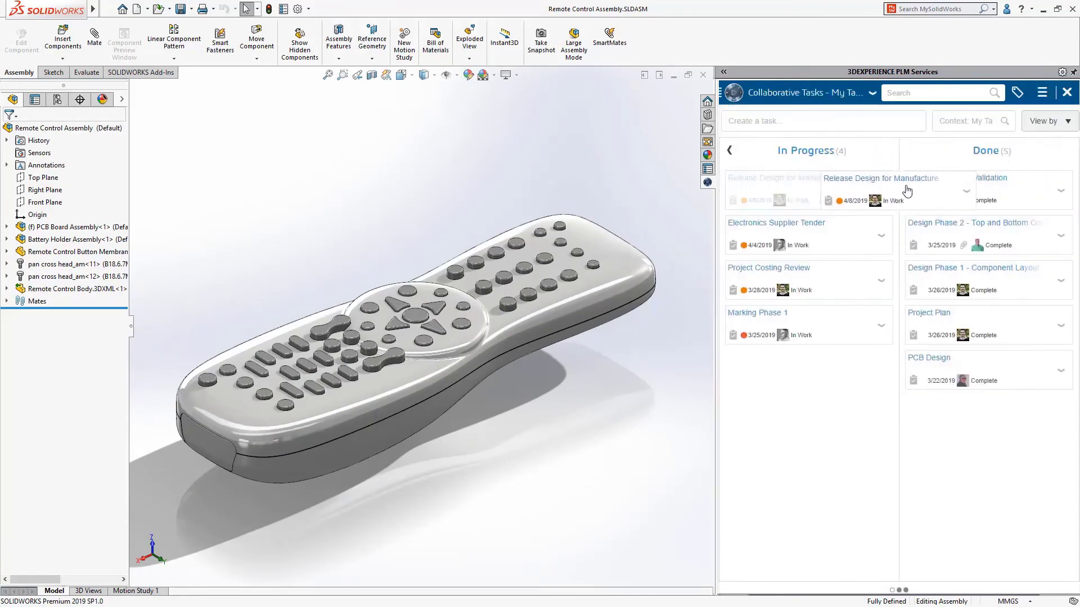
pyautogui.moveTo(878, 188); pyautogui.dragTo(990, 186)
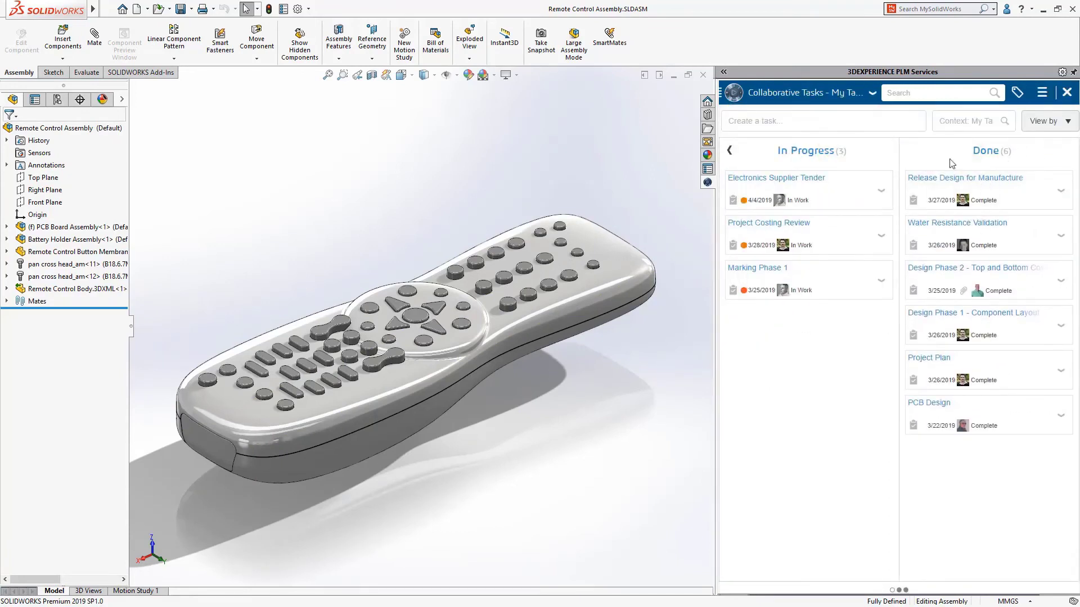
pyautogui.click(872, 92)
pyautogui.click(803, 112)
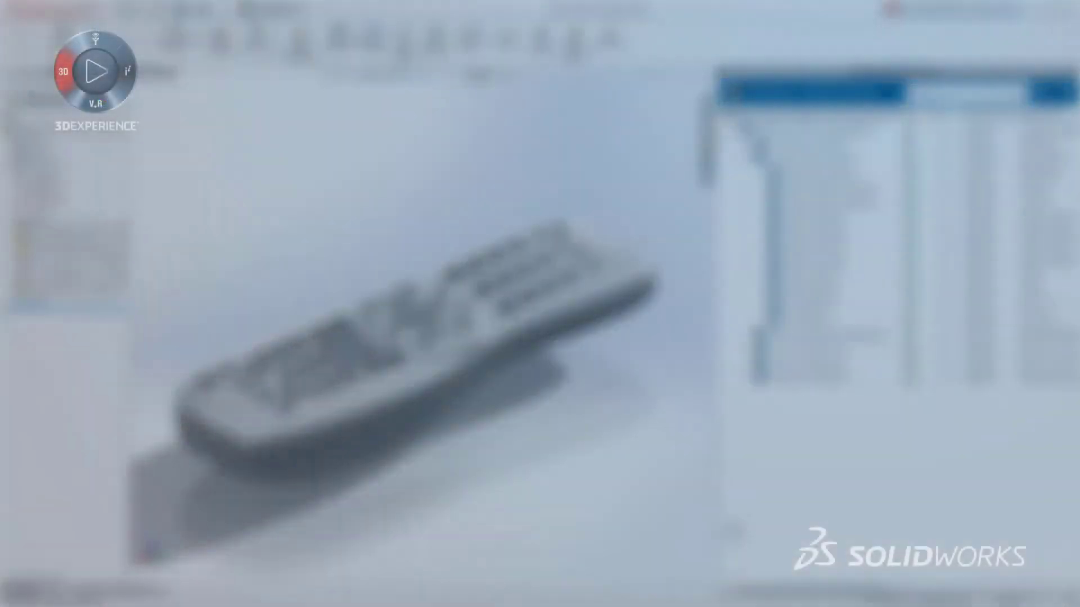